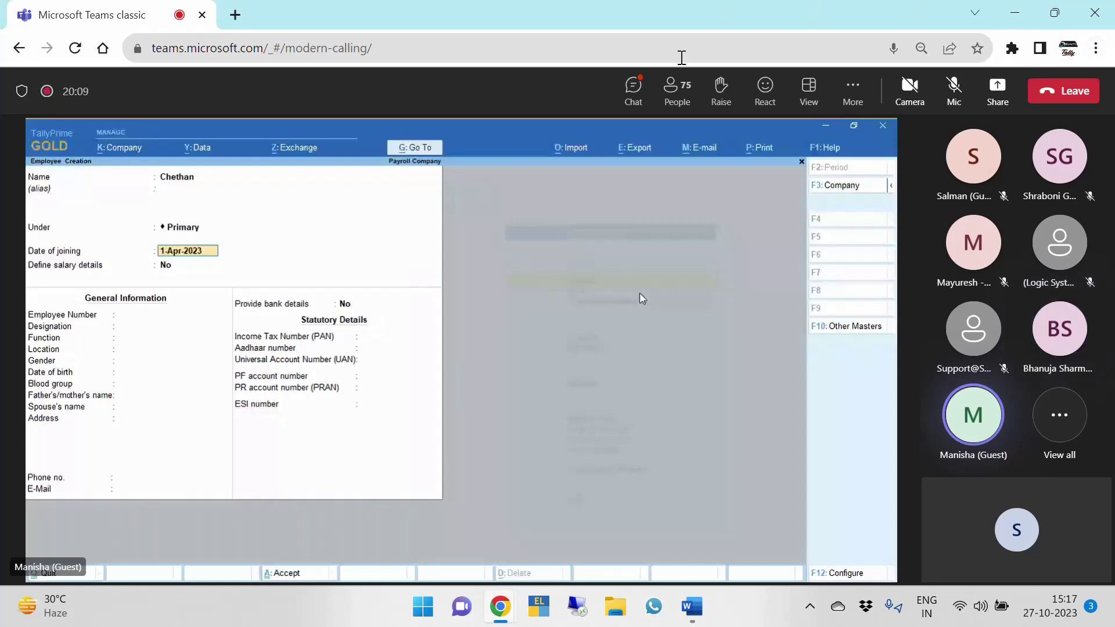
# Step: Check the Teams People panel for attendees, then close it again
pyautogui.click(682, 95)
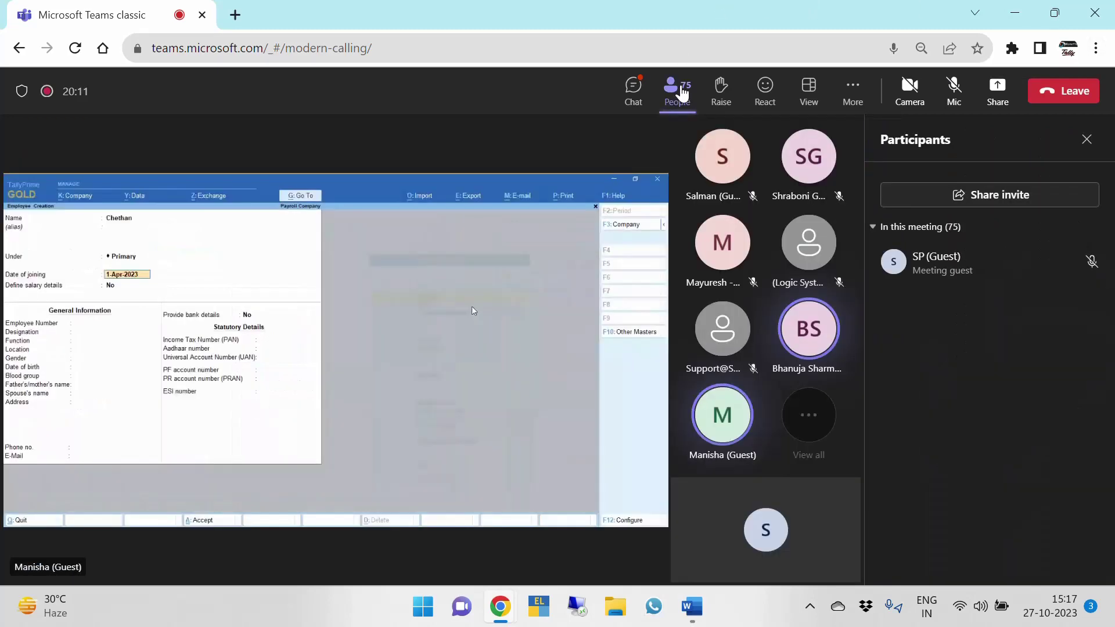
pyautogui.click(683, 94)
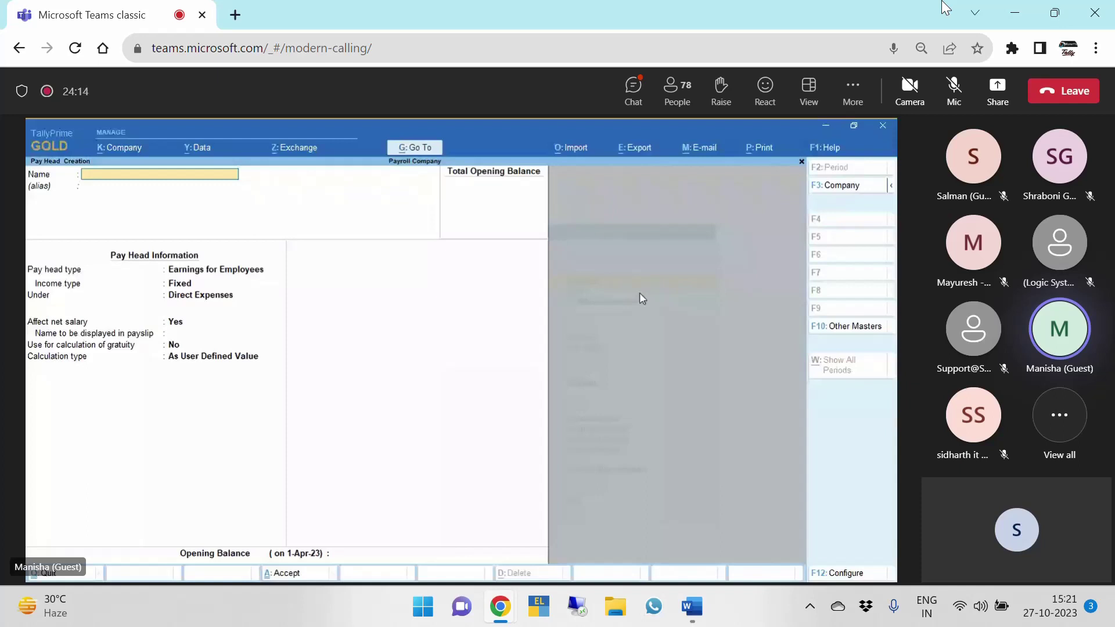
# Step: Name the pay head 'Basic Pay', calculated On Attendance using Present, per Months
pyautogui.write('Basic Pay')
pyautogui.press('Return')
pyautogui.press('Return')
pyautogui.press('Return')
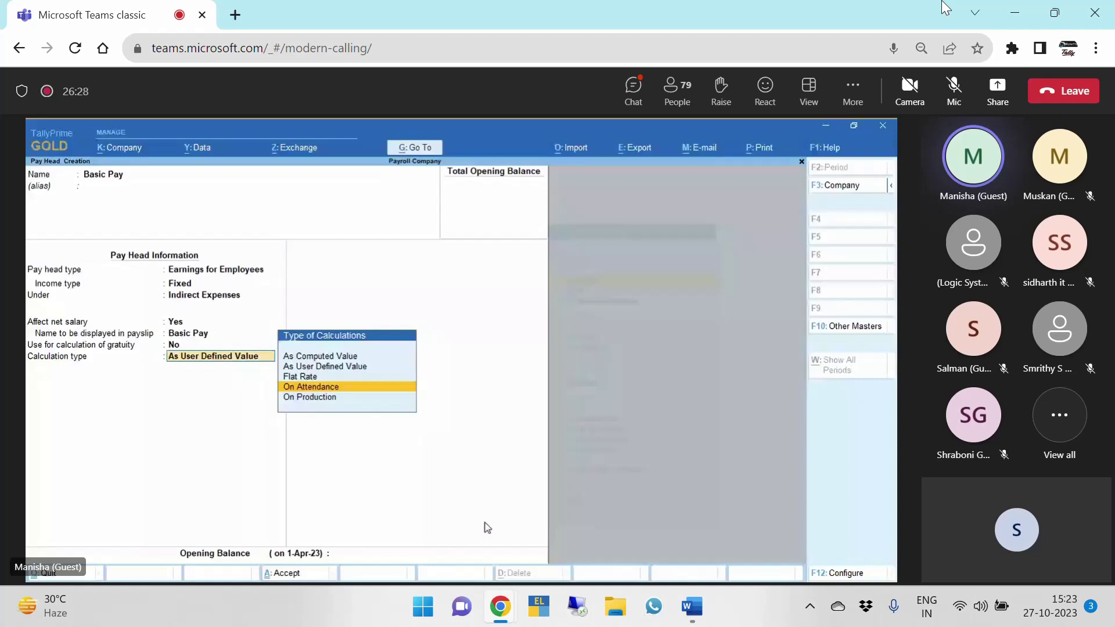
pyautogui.press('Return')
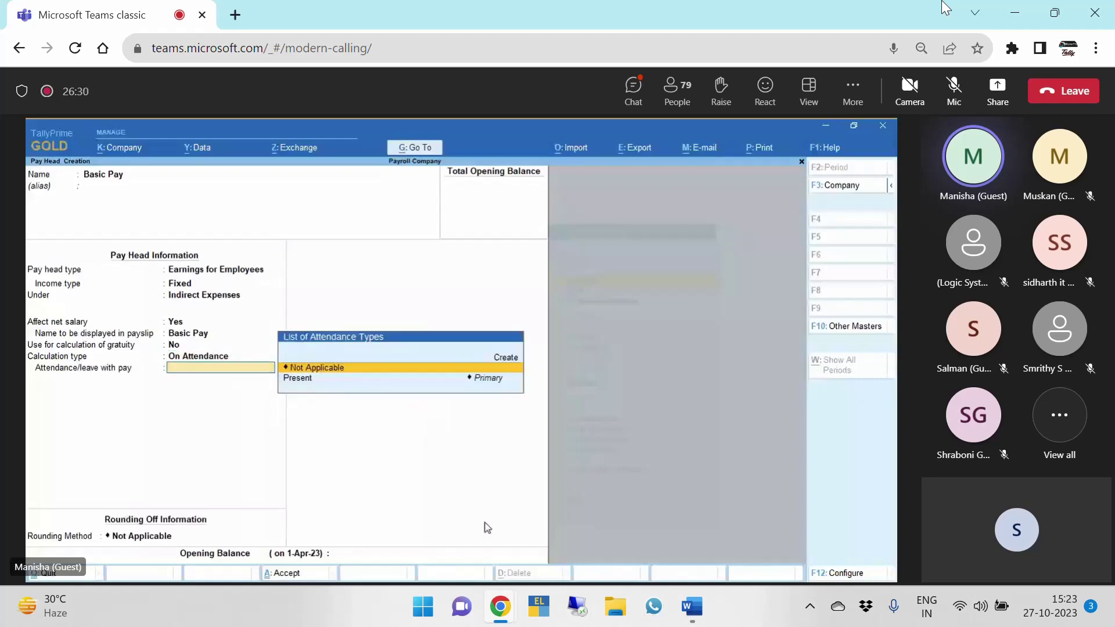
pyautogui.press('Down')
pyautogui.press('Return')
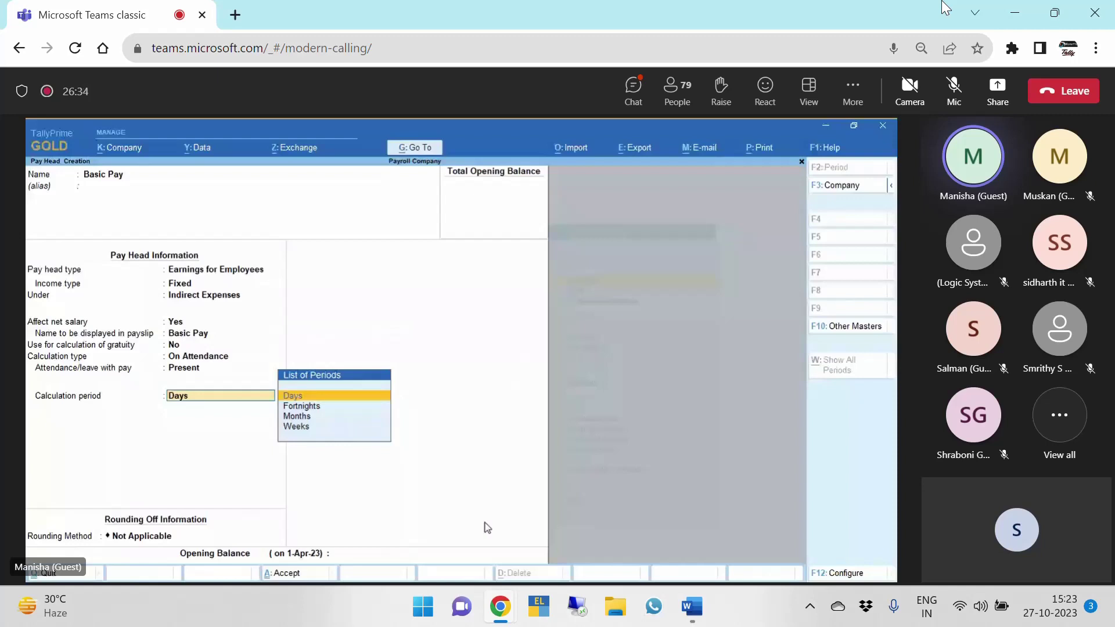
pyautogui.press('Down')
pyautogui.press('Down')
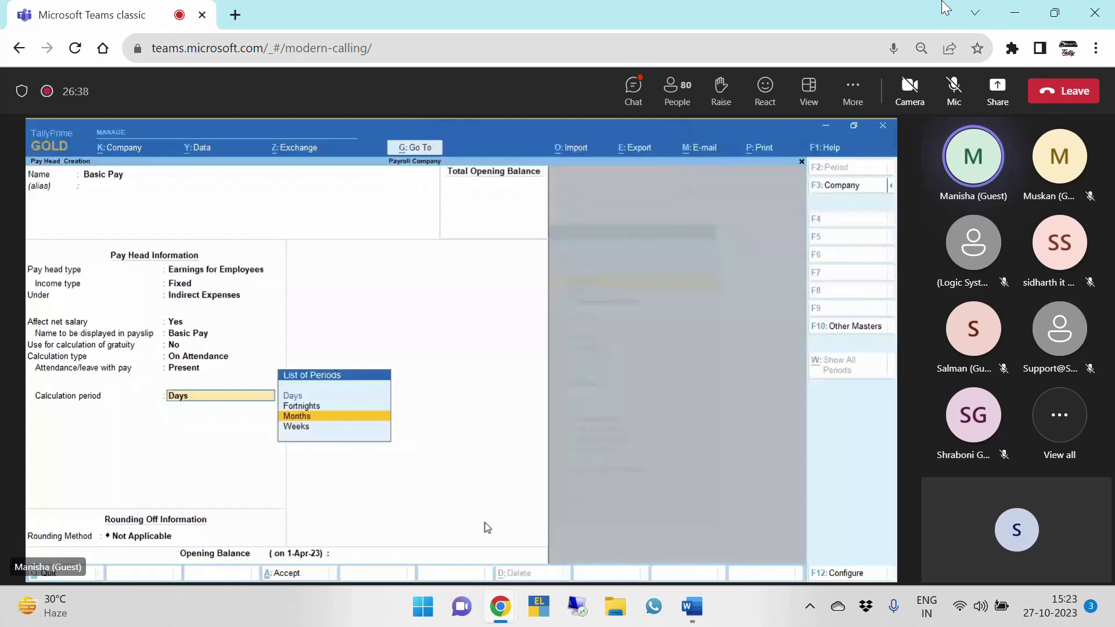
pyautogui.press('Return')
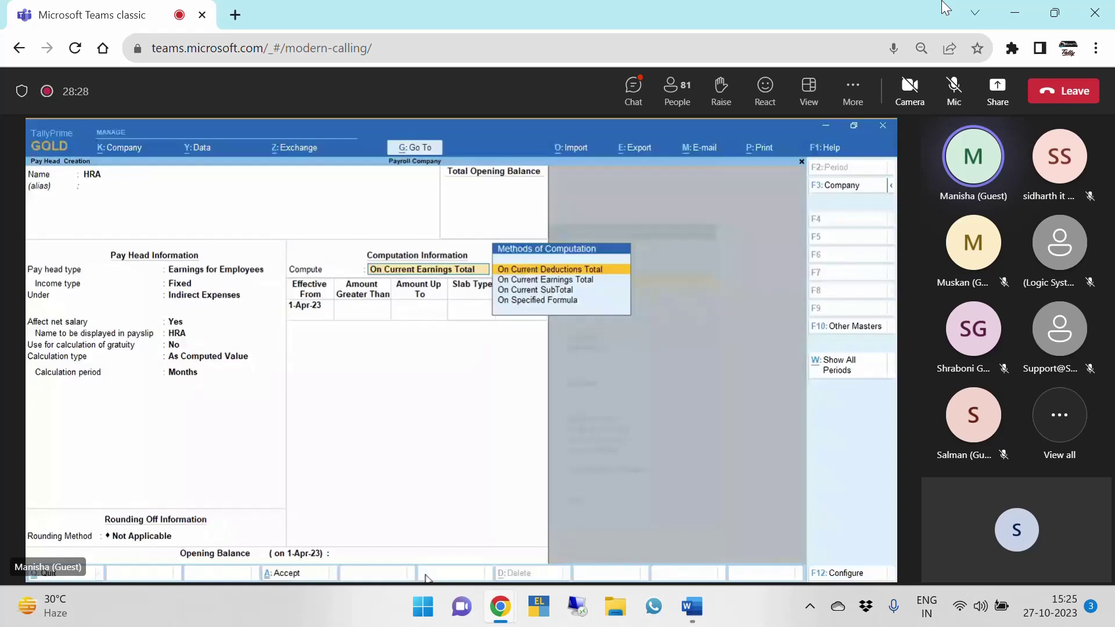
# Step: Set the HRA computation method to On Specified Formula
pyautogui.press('Down')
pyautogui.press('Down')
pyautogui.press('Down')
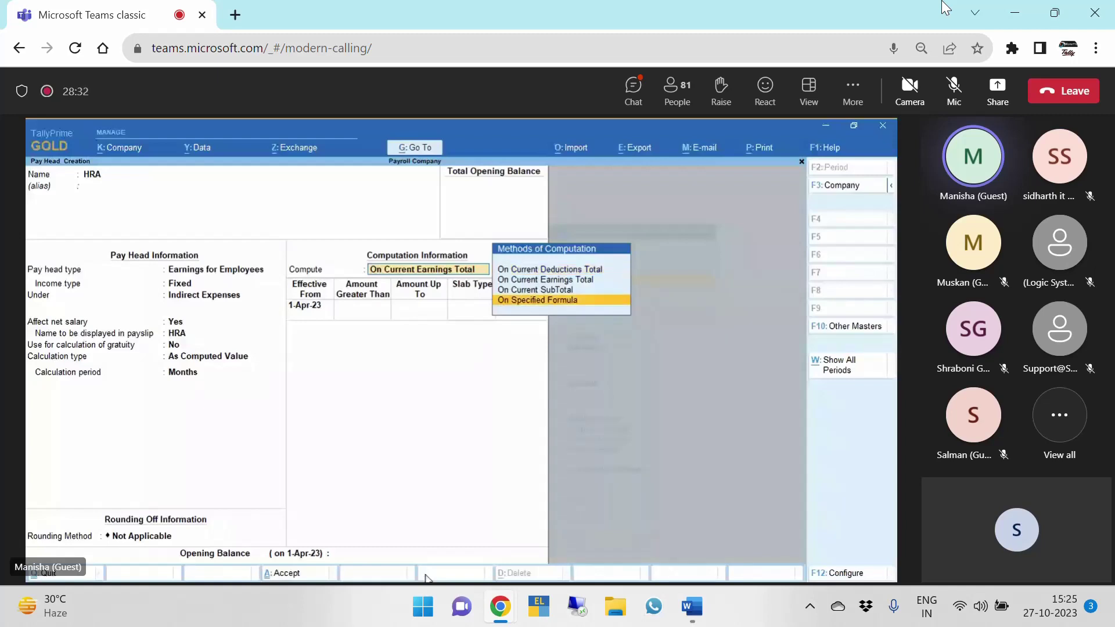
pyautogui.press('Return')
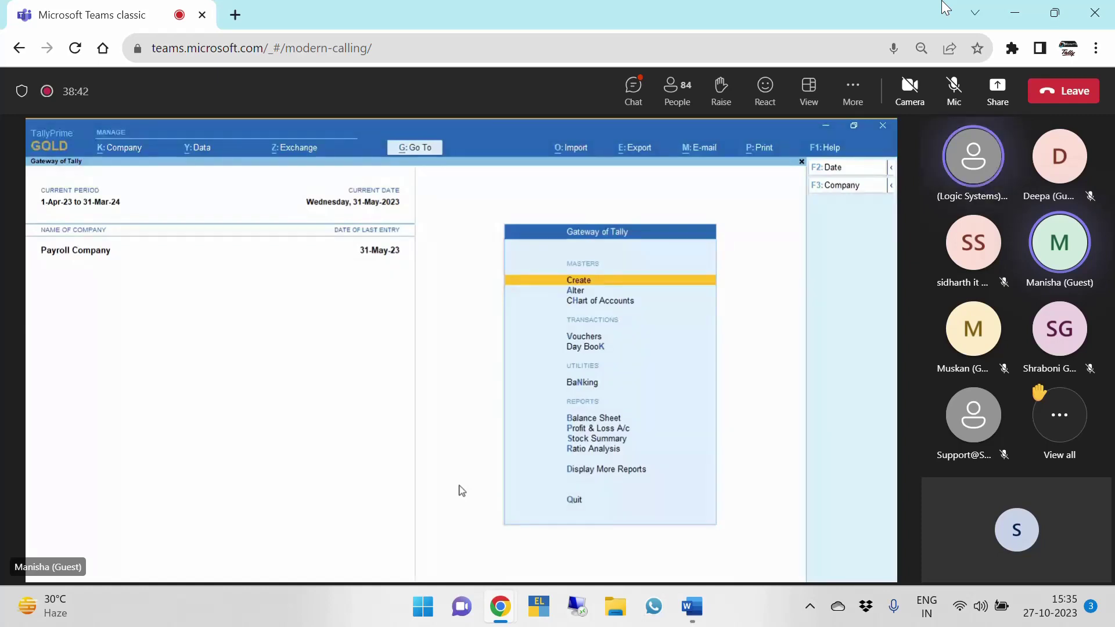
# Step: Go to Alter > Pay Heads, backing out of Canteen Deduction without changes
pyautogui.press('a')
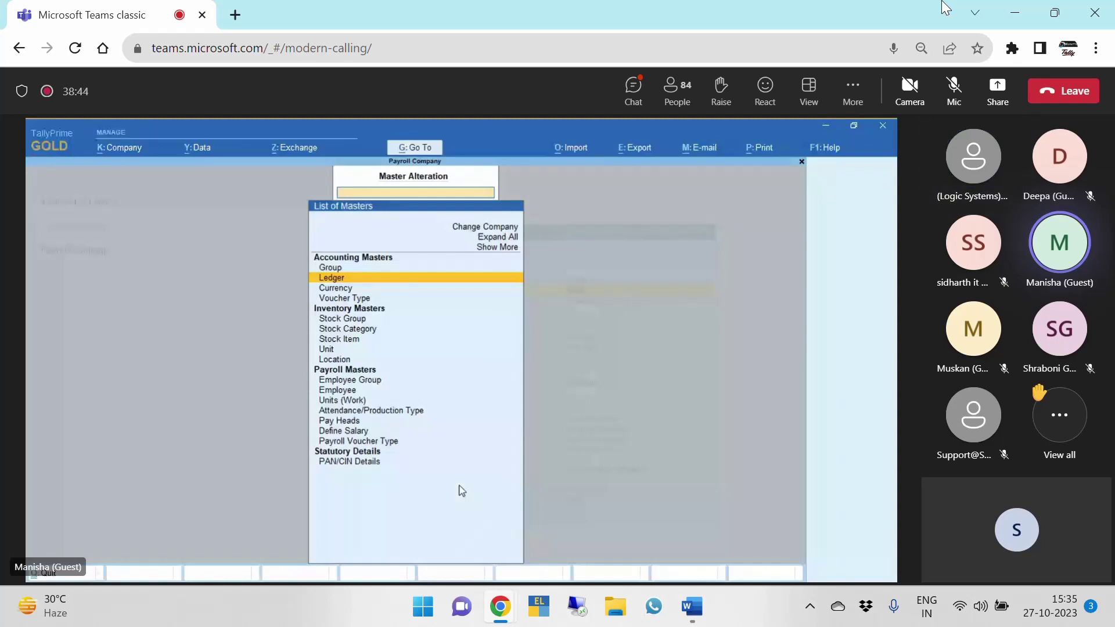
pyautogui.press('Down')
pyautogui.press('Down')
pyautogui.press('Down')
pyautogui.press('Down')
pyautogui.press('Down')
pyautogui.press('Down')
pyautogui.press('Down')
pyautogui.press('Down')
pyautogui.press('Down')
pyautogui.press('Down')
pyautogui.press('Down')
pyautogui.press('Down')
pyautogui.press('Return')
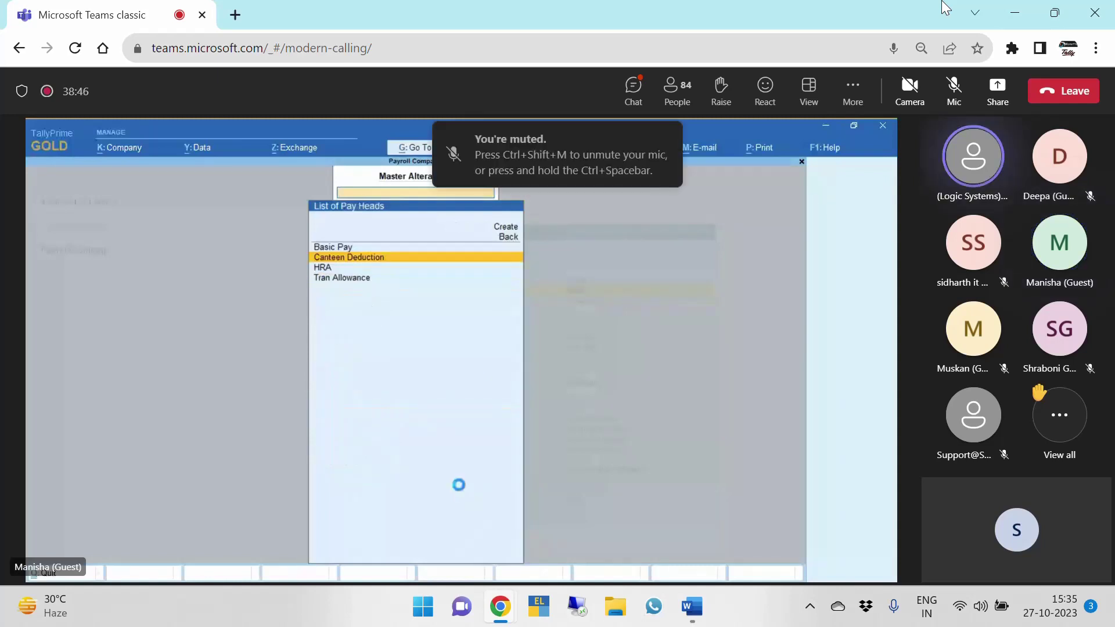
pyautogui.press('Return')
pyautogui.press('Escape')
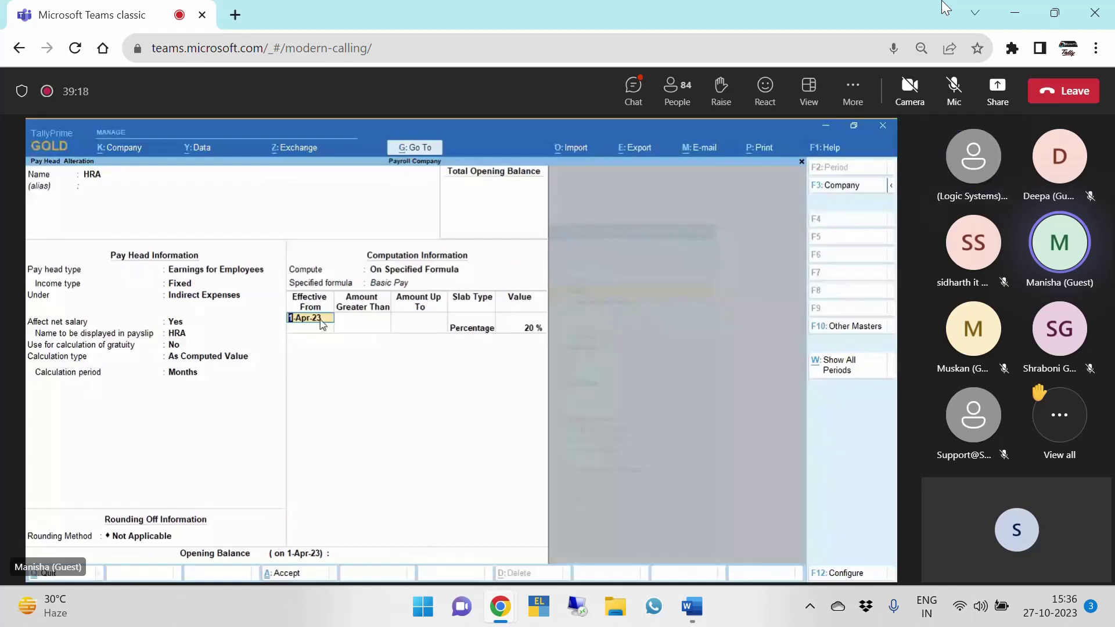
# Step: Accept the 1-Apr-23 effective date for HRA and revisit the second slab's type
pyautogui.press('Return')
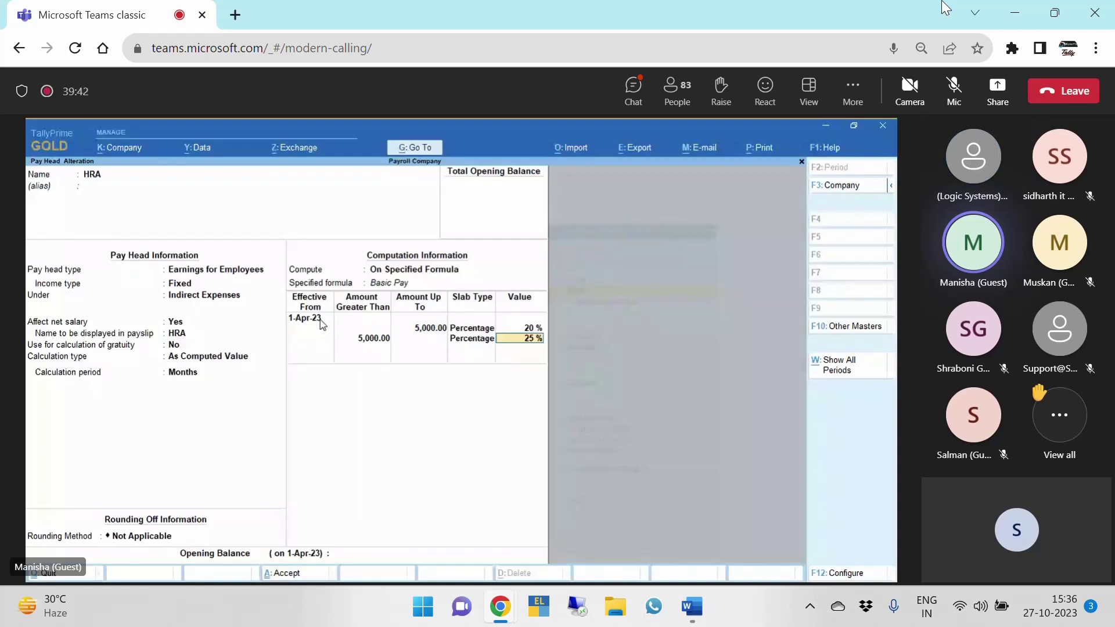
pyautogui.press('BackSpace')
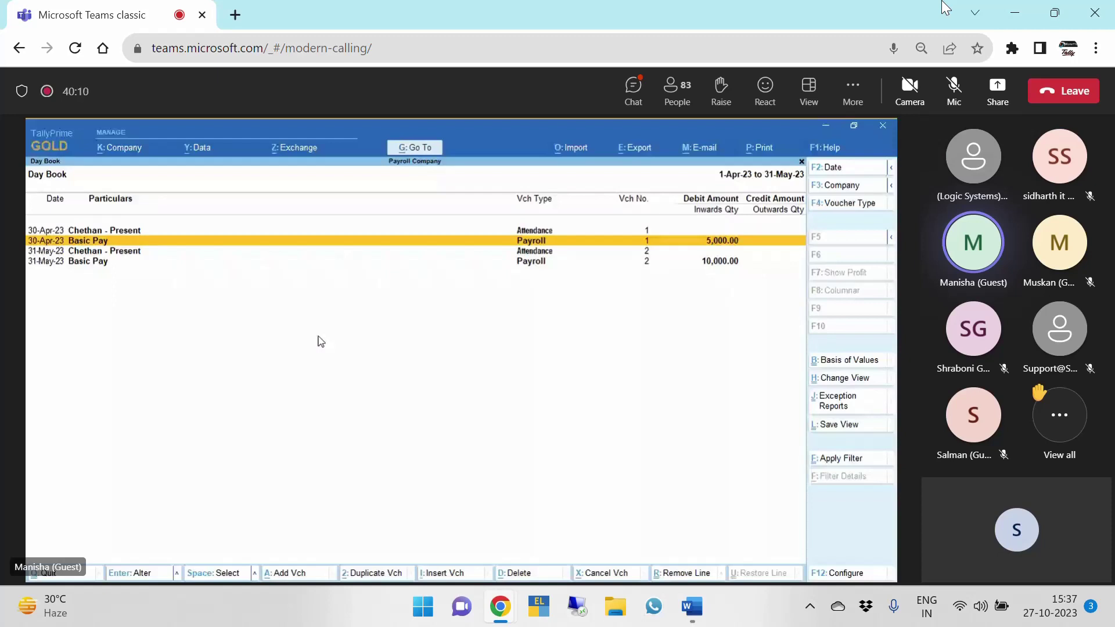
# Step: Review the 30-Apr-23 payroll voucher, then return to Gateway of Tally
pyautogui.press('Return')
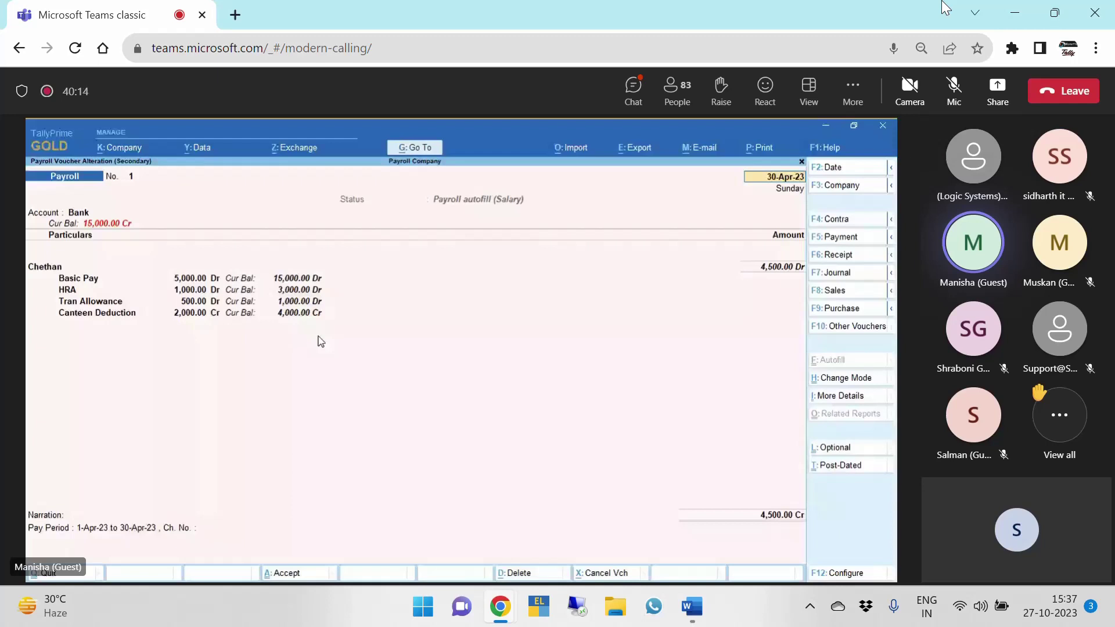
pyautogui.press('Escape')
pyautogui.press('Escape')
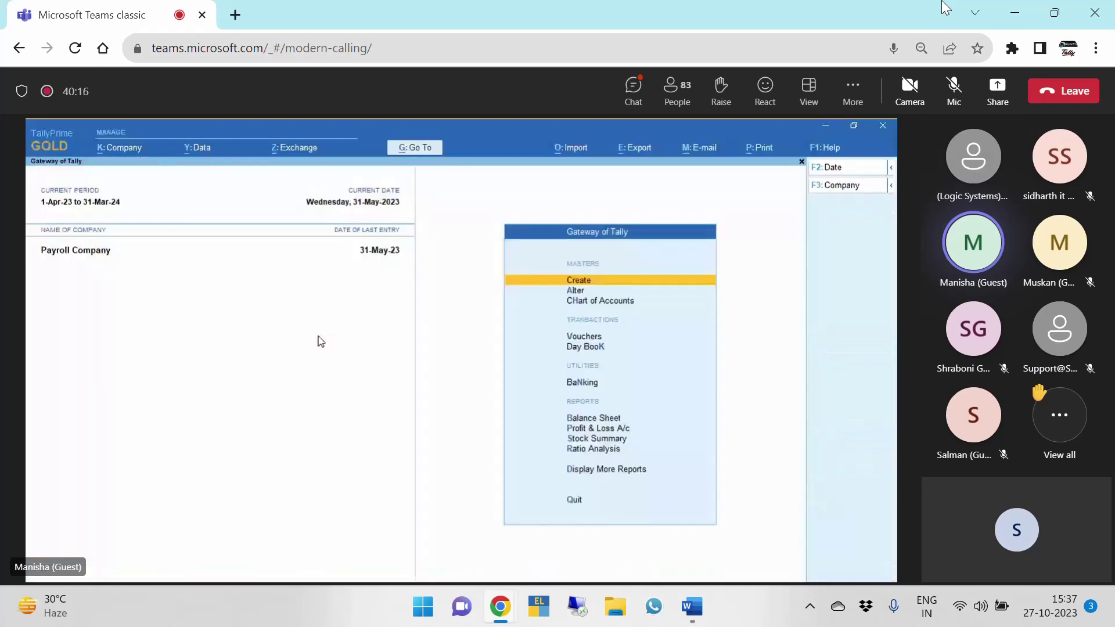
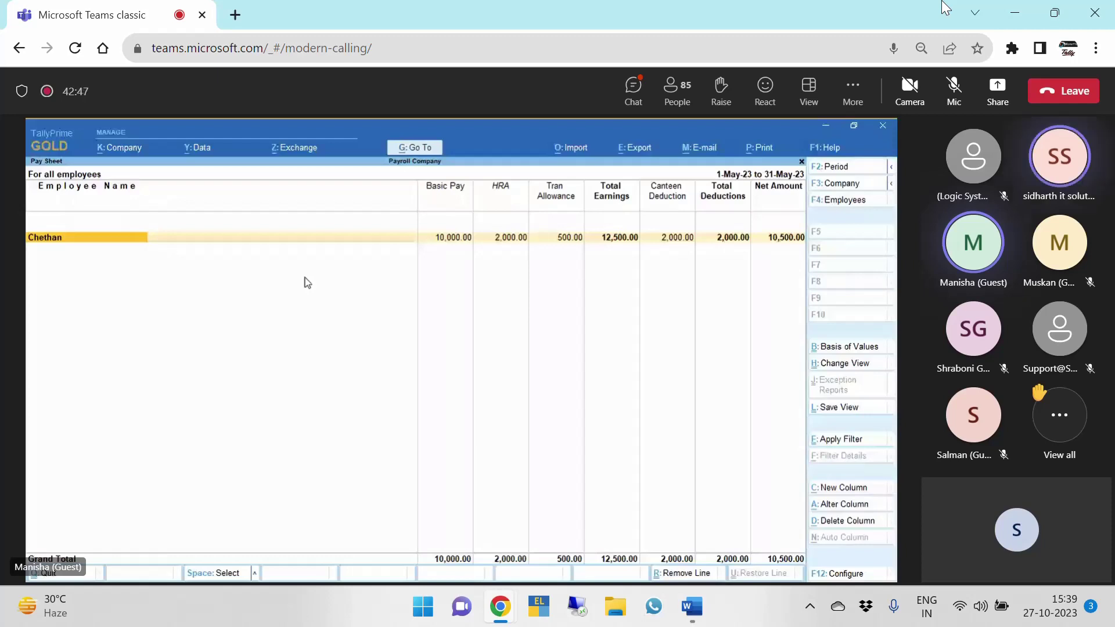
# Step: Bring up the Change Period dialog on the Pay Sheet for all employees
pyautogui.press('F2')
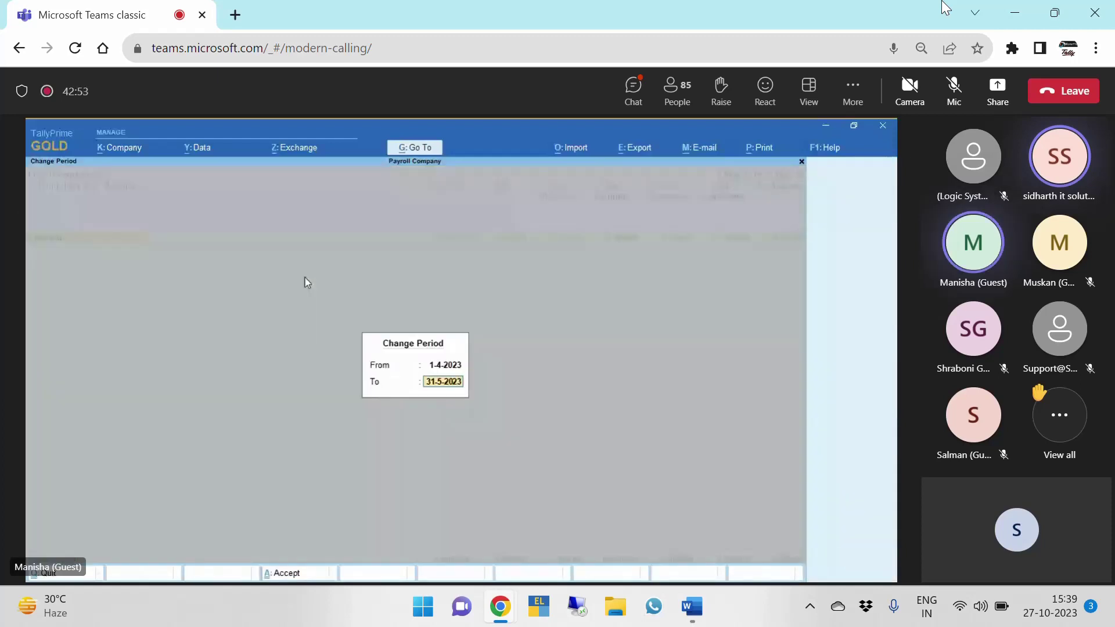
# Step: Apply the 1-4-2023 to 30-4-2023 period so Chethan's net amount shows 4,500.00
pyautogui.press('Escape')
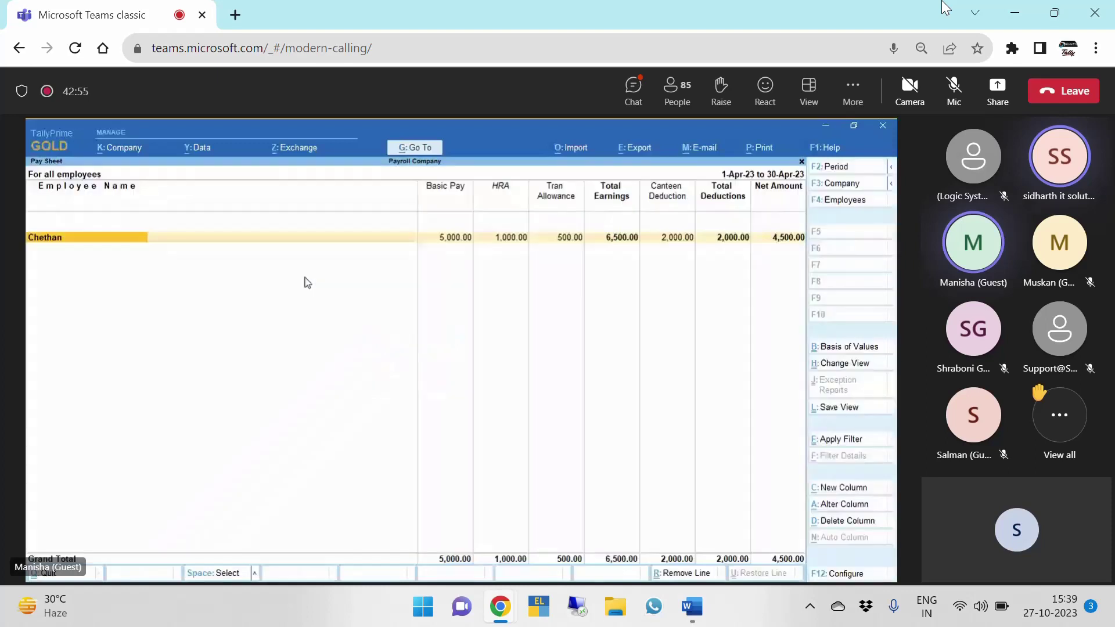